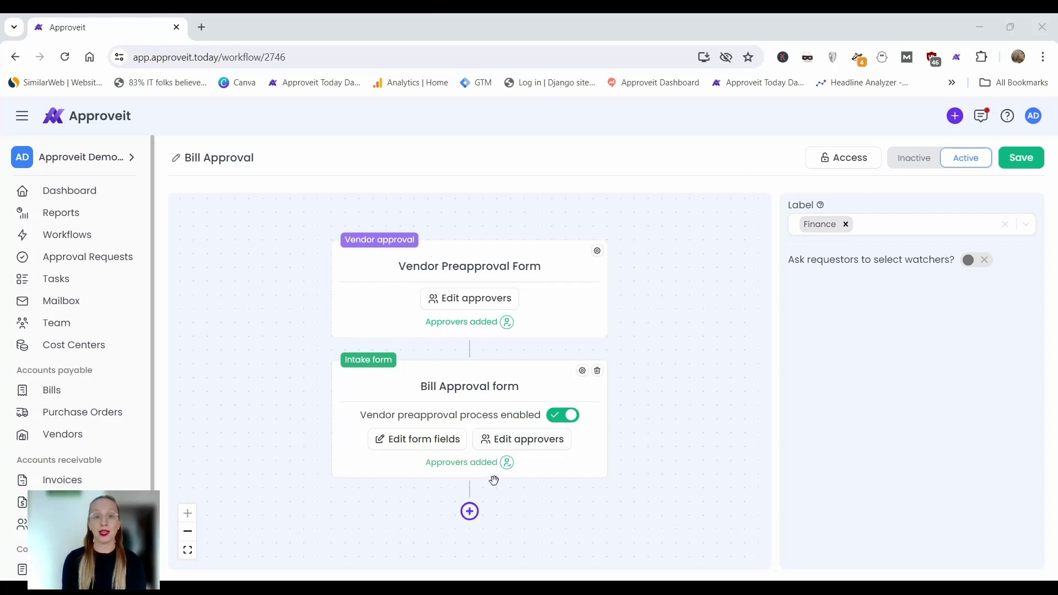
Open the approver settings of the Bill Approval form and review the Manager step's approvers and default condition.
left_click(537, 441)
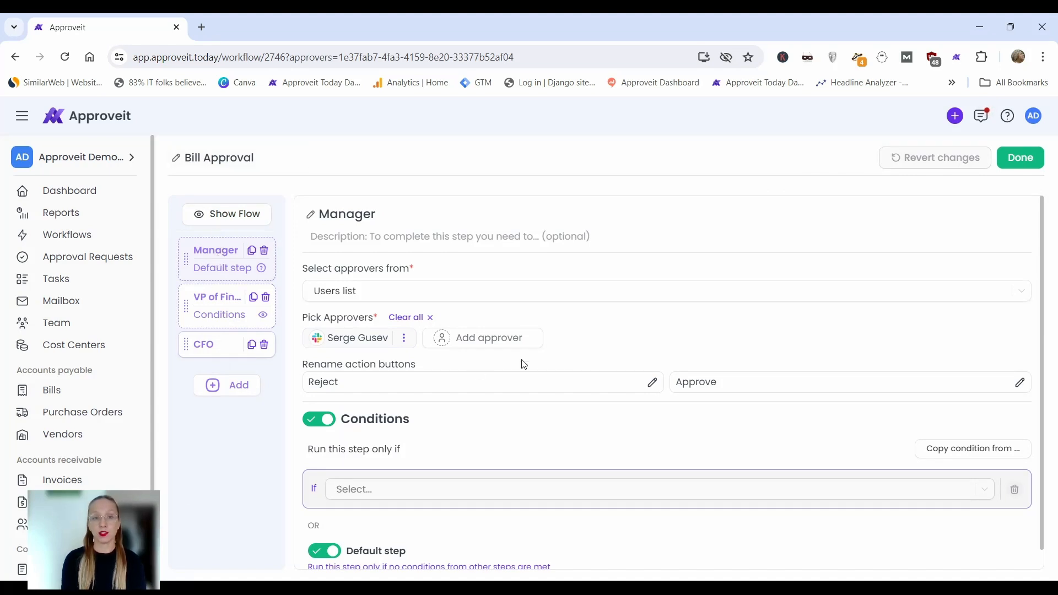
scroll(543, 375, "down", 1)
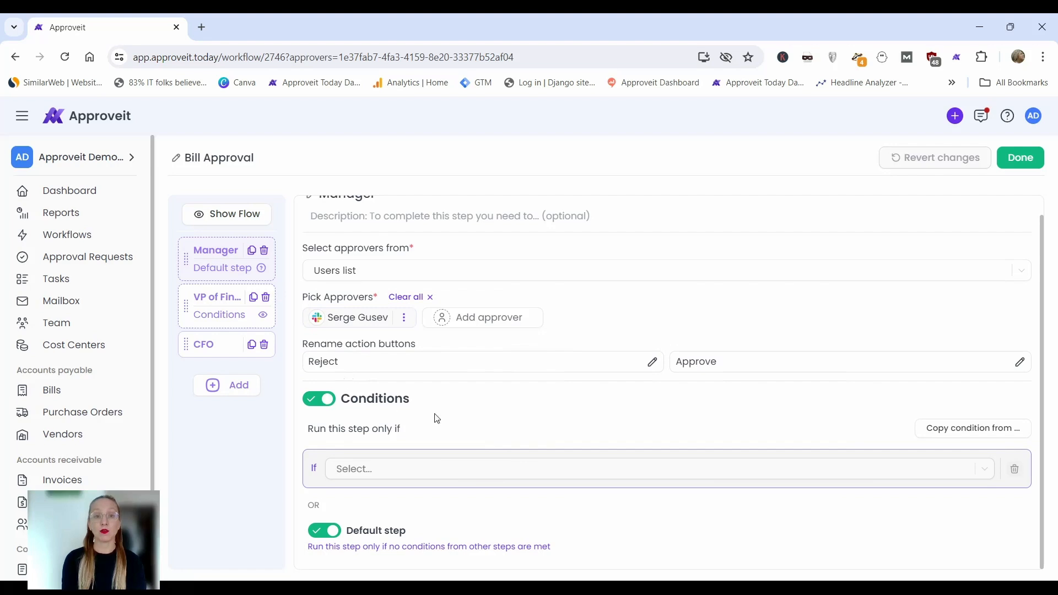
scroll(485, 433, "up", 1)
scroll(486, 434, "down", 1)
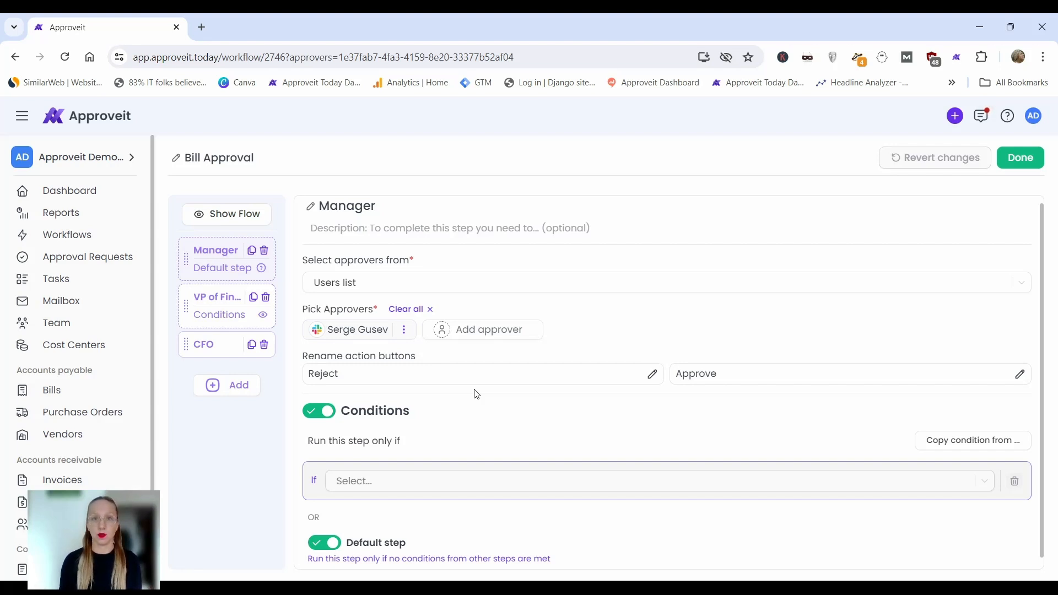
Review the VP of Finance step's approvers and its currency and total amount conditions.
left_click(214, 316)
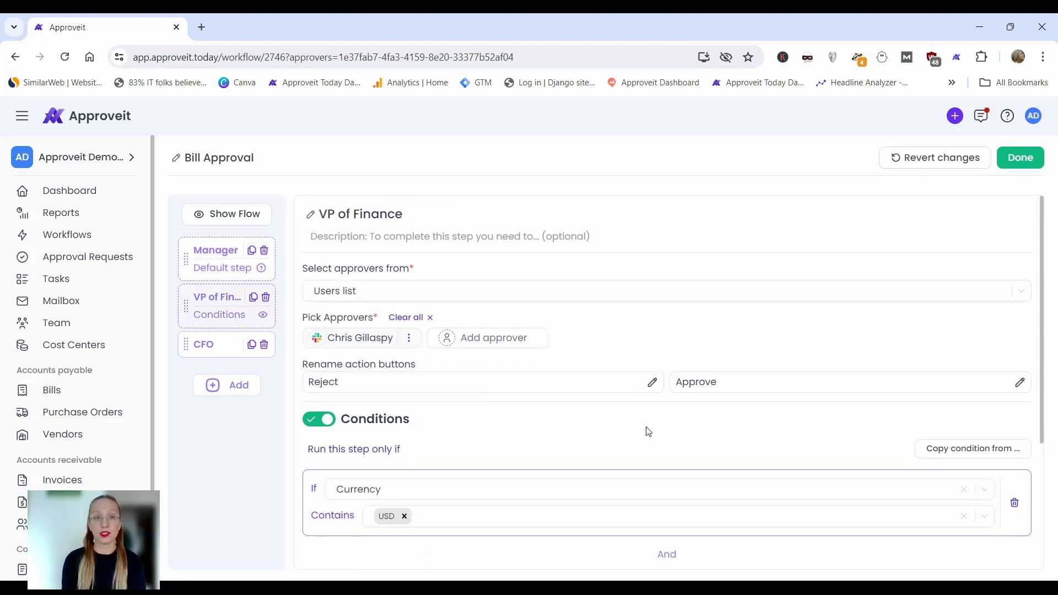
scroll(646, 430, "down", 2)
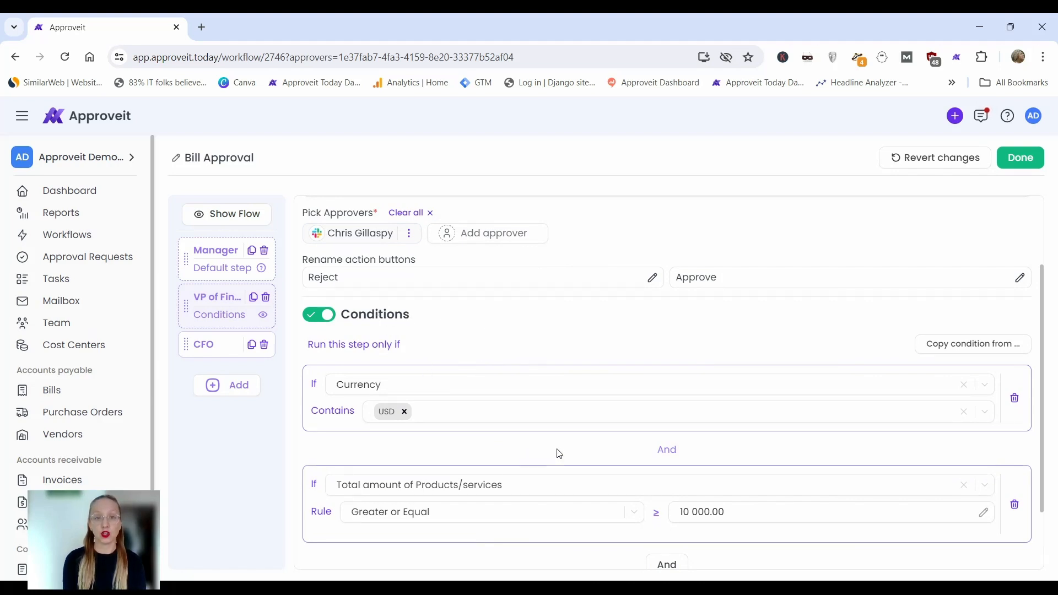
scroll(557, 453, "down", 1)
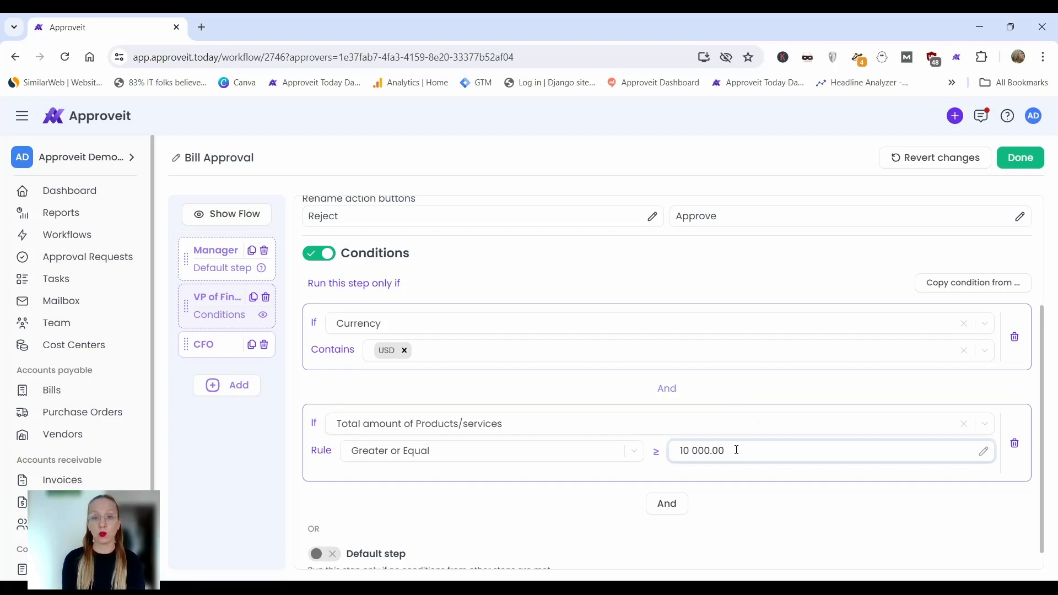
scroll(736, 450, "down", 1)
scroll(736, 450, "up", 3)
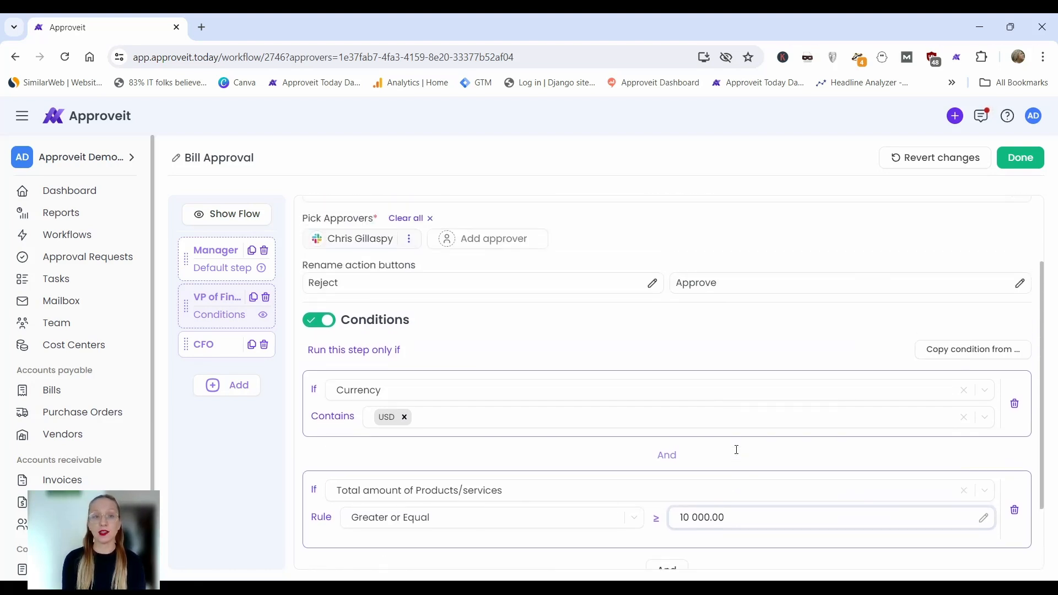
scroll(737, 453, "up", 1)
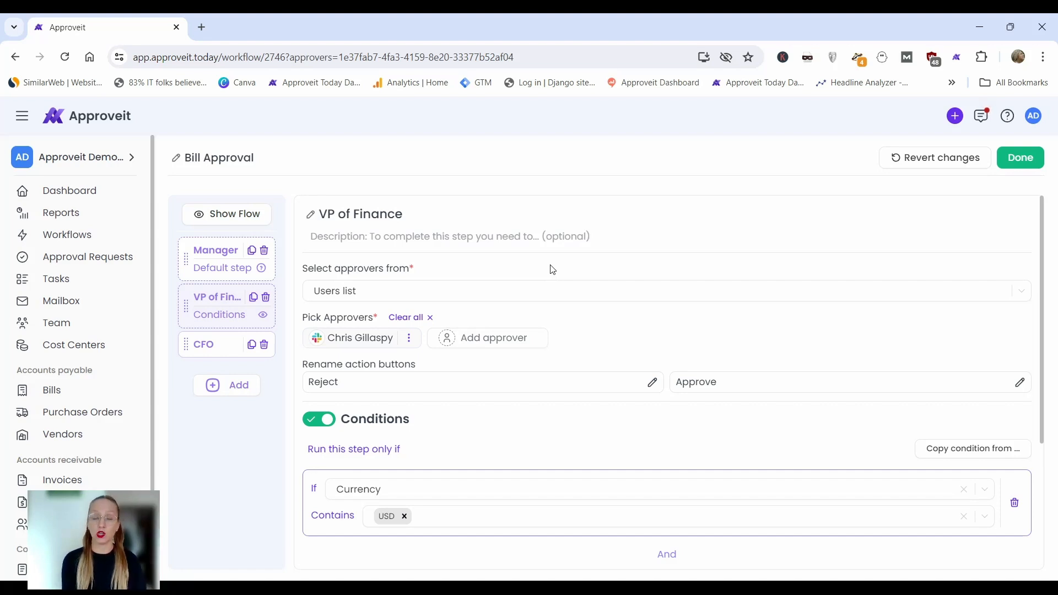
Enable conditions on the CFO step and require the cost center to contain COE: Computer & Office Equipment.
left_click(230, 346)
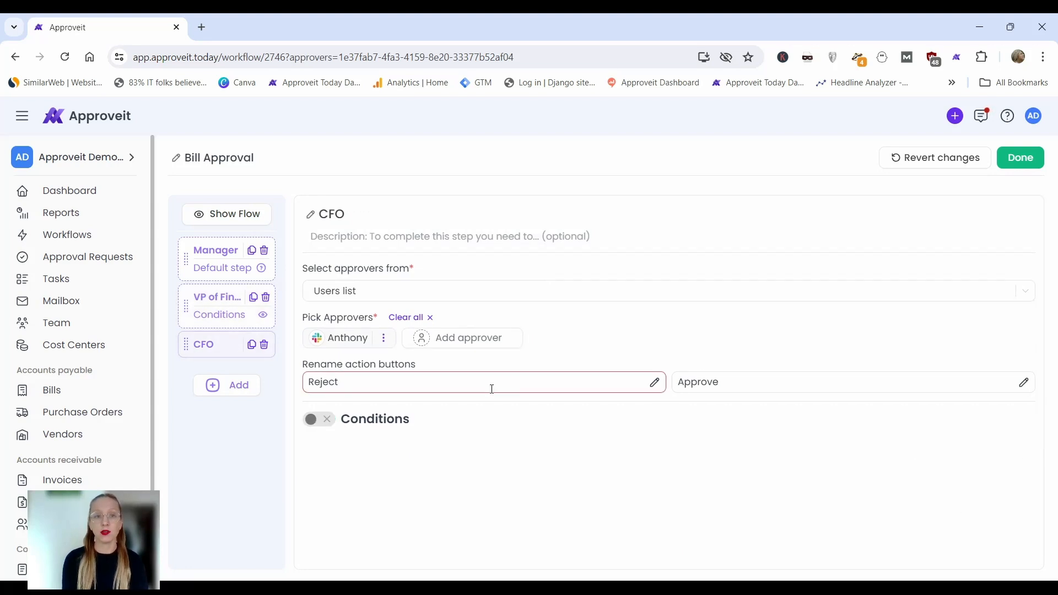
left_click(325, 419)
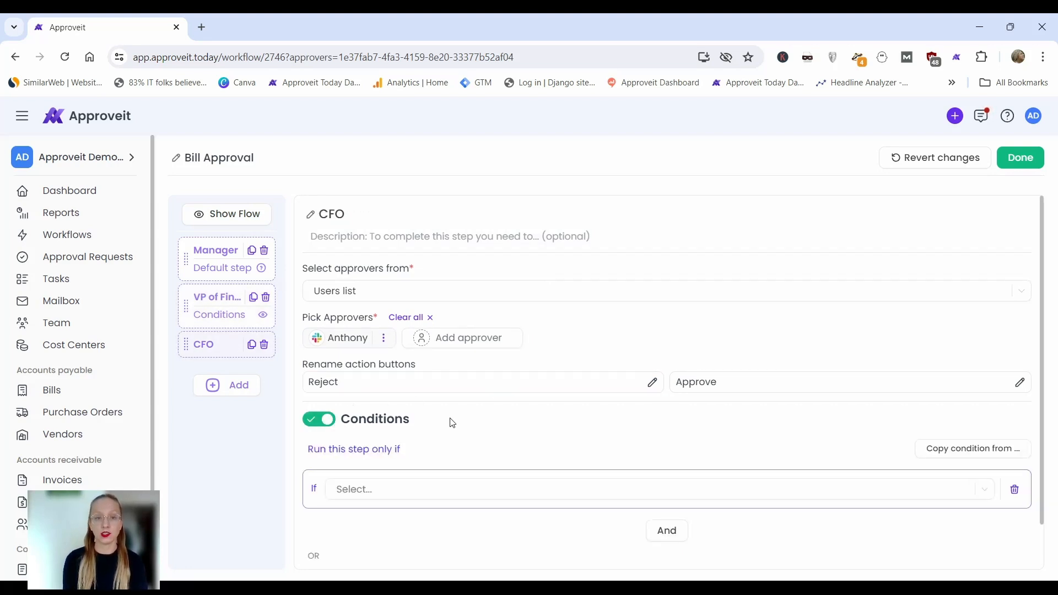
scroll(450, 421, "down", 1)
left_click(422, 439)
left_click(389, 488)
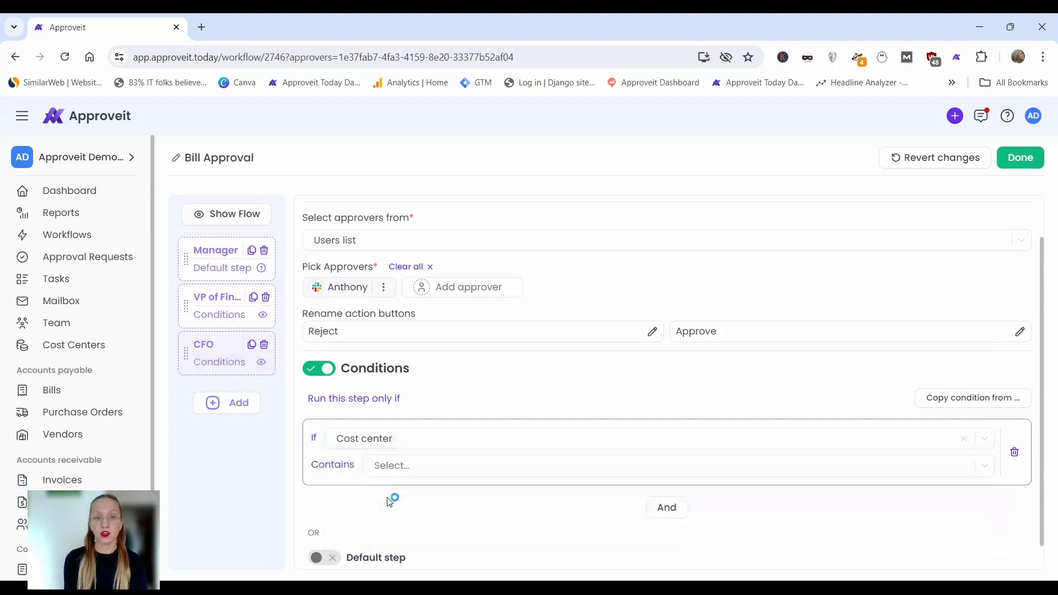
left_click(462, 472)
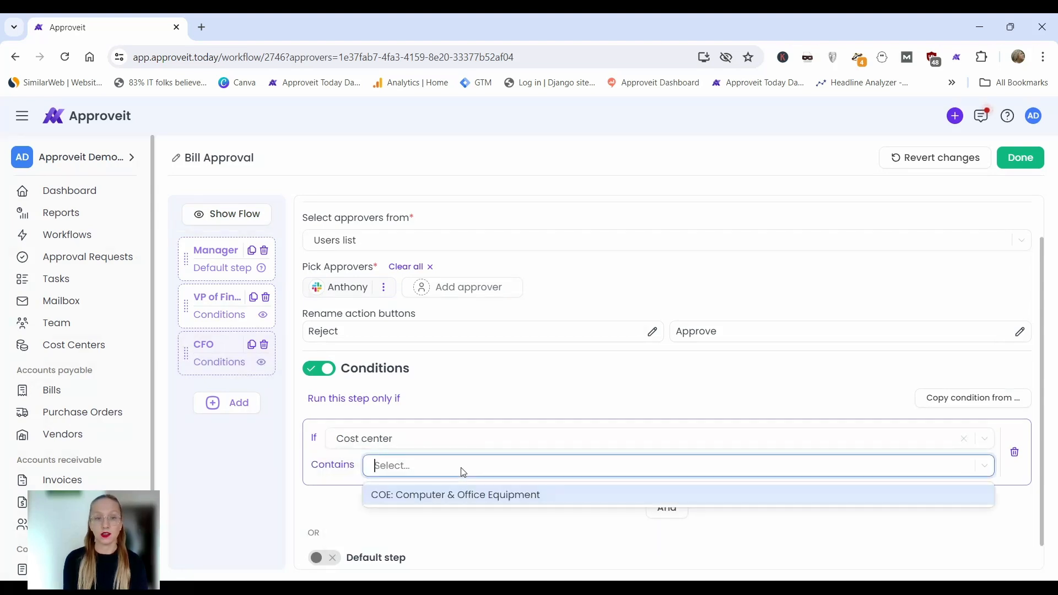
left_click(449, 494)
Add a second CFO condition requiring the currency to contain USD.
left_click(660, 517)
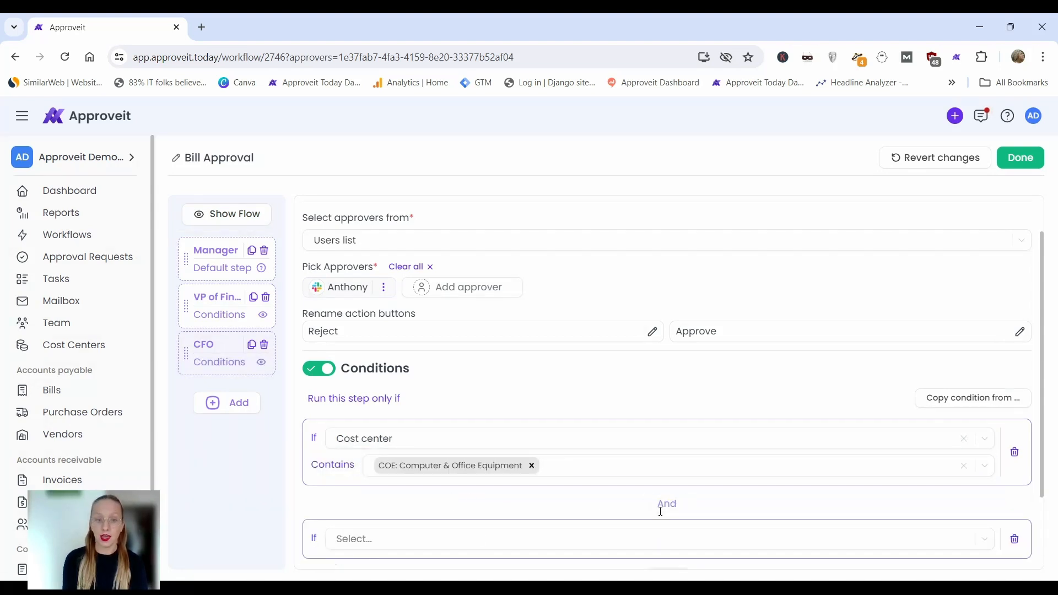
left_click(385, 545)
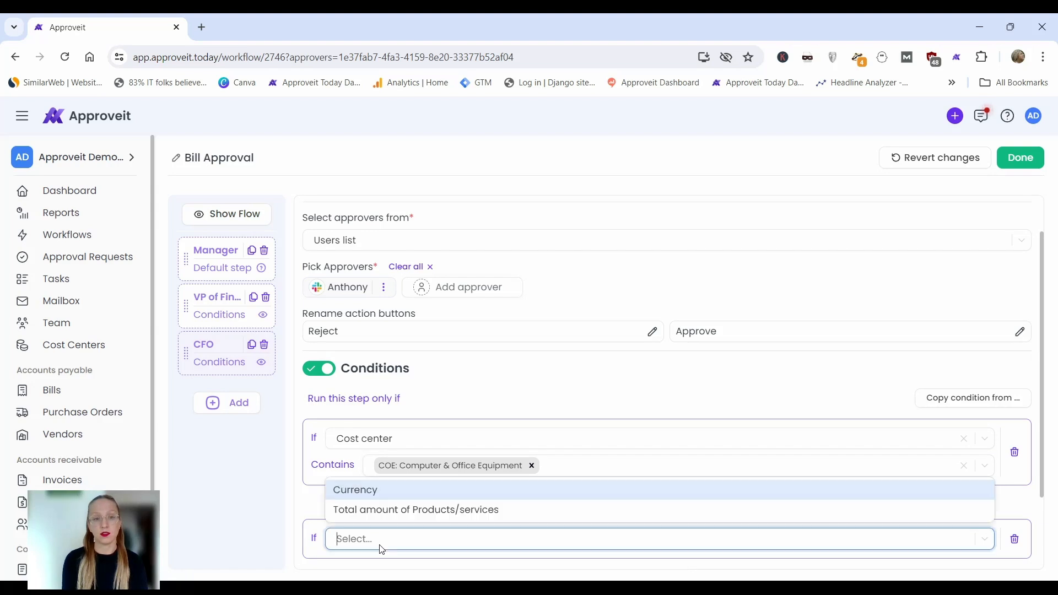
left_click(364, 490)
scroll(395, 470, "down", 2)
left_click(412, 456)
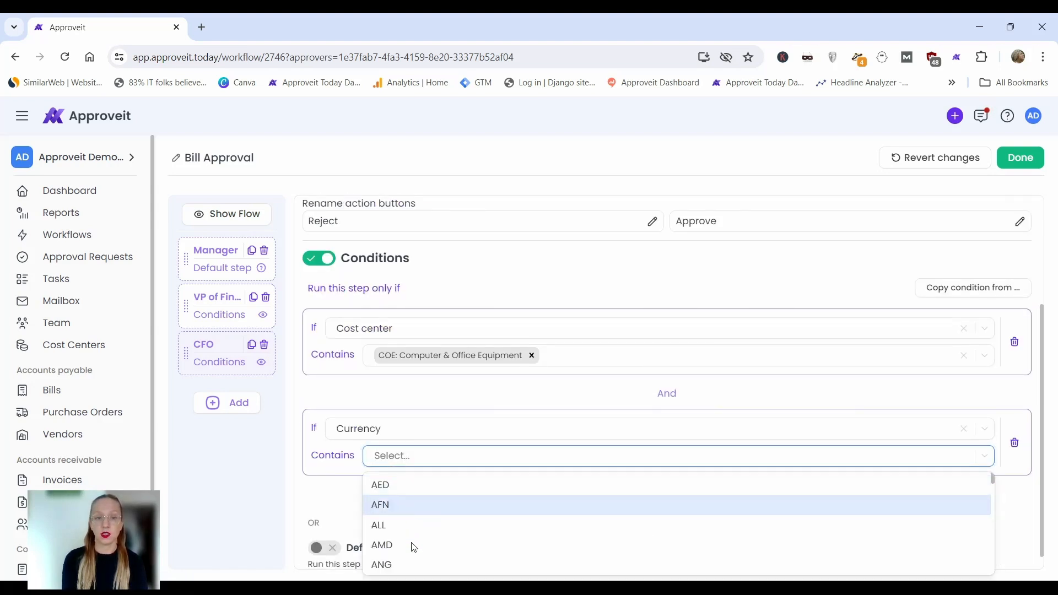
scroll(412, 557, "down", 2)
type("us")
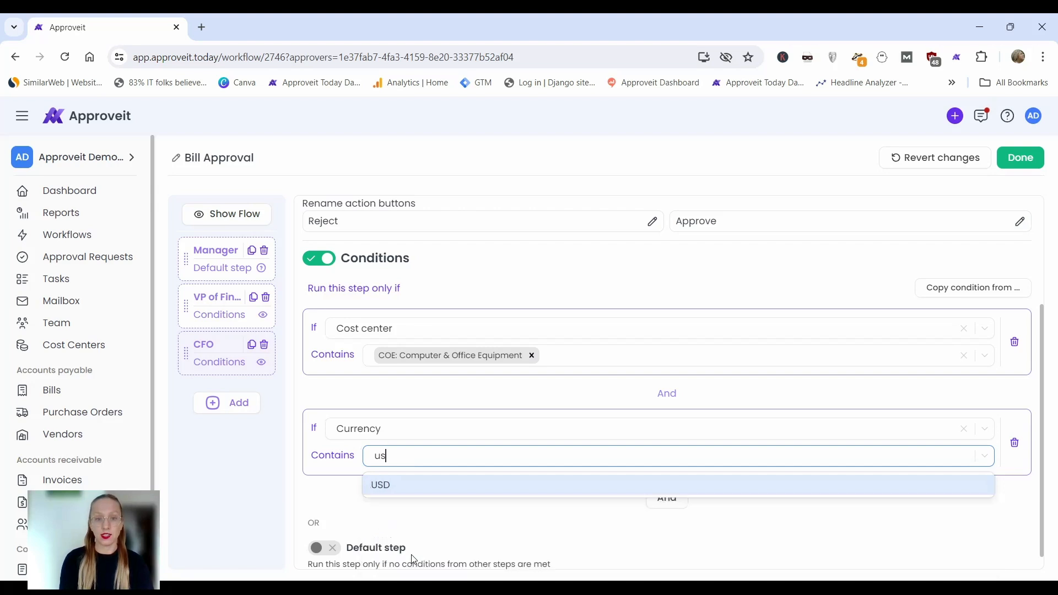
left_click(405, 483)
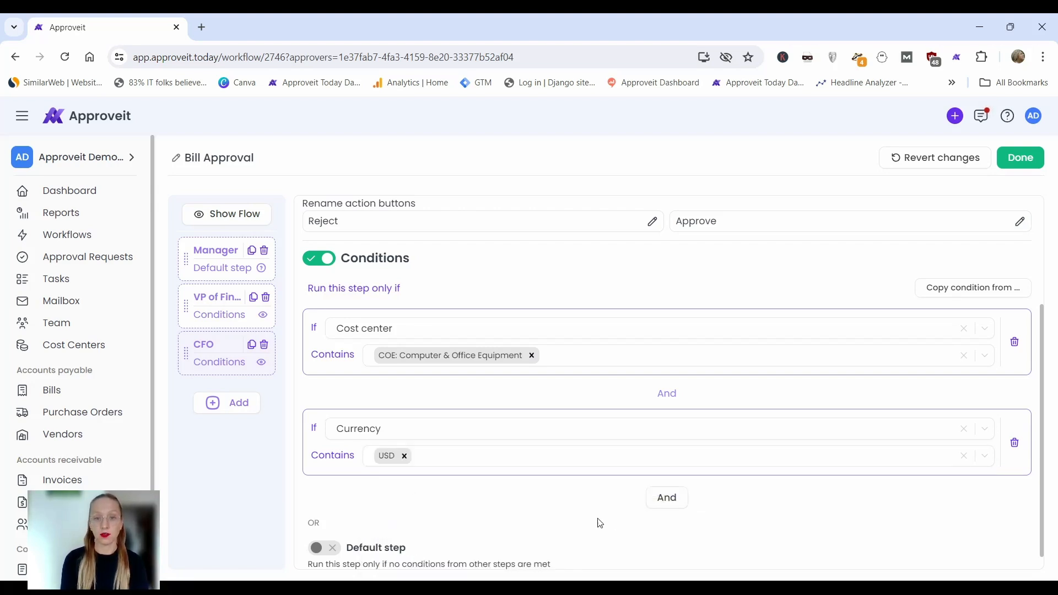
Add a third CFO condition requiring the total amount of Products/services to be greater than or equal to 10 000.00.
left_click(673, 497)
left_click(377, 527)
scroll(380, 521, "down", 1)
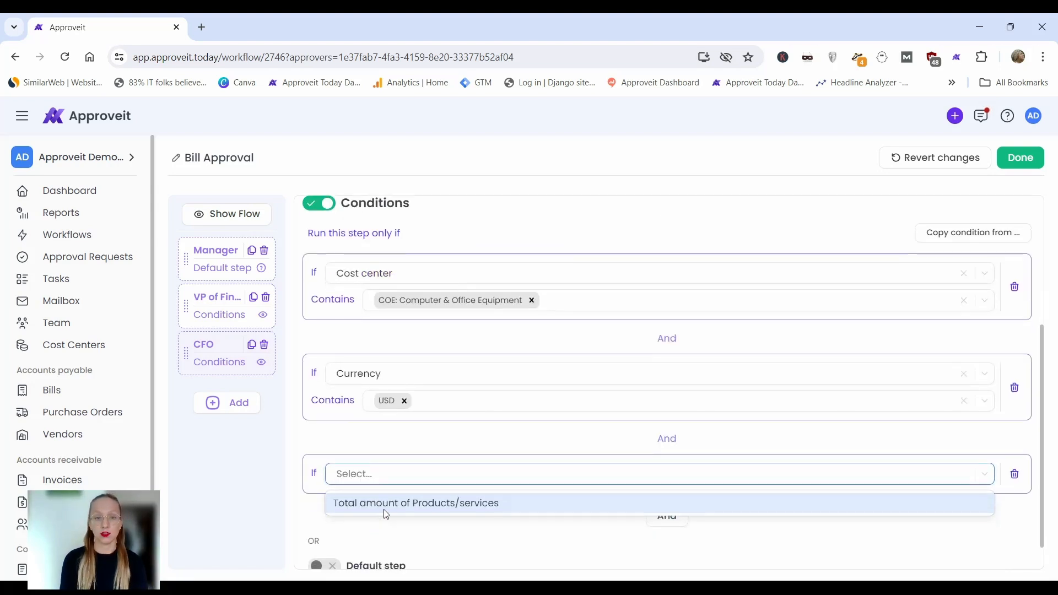
left_click(392, 503)
left_click(641, 504)
left_click(465, 469)
left_click(681, 499)
type("1000")
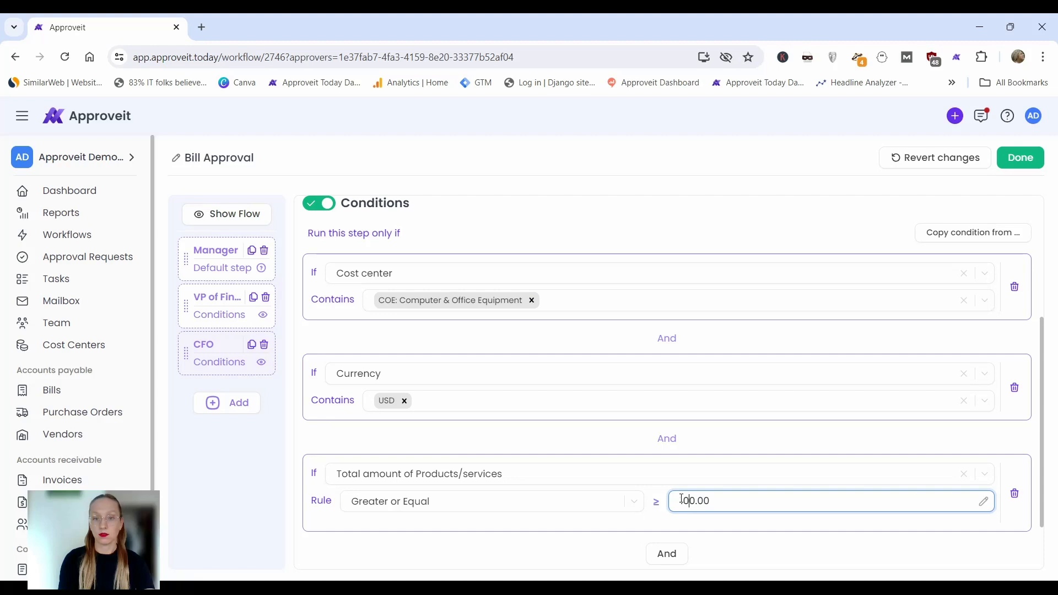
scroll(681, 498, "down", 1)
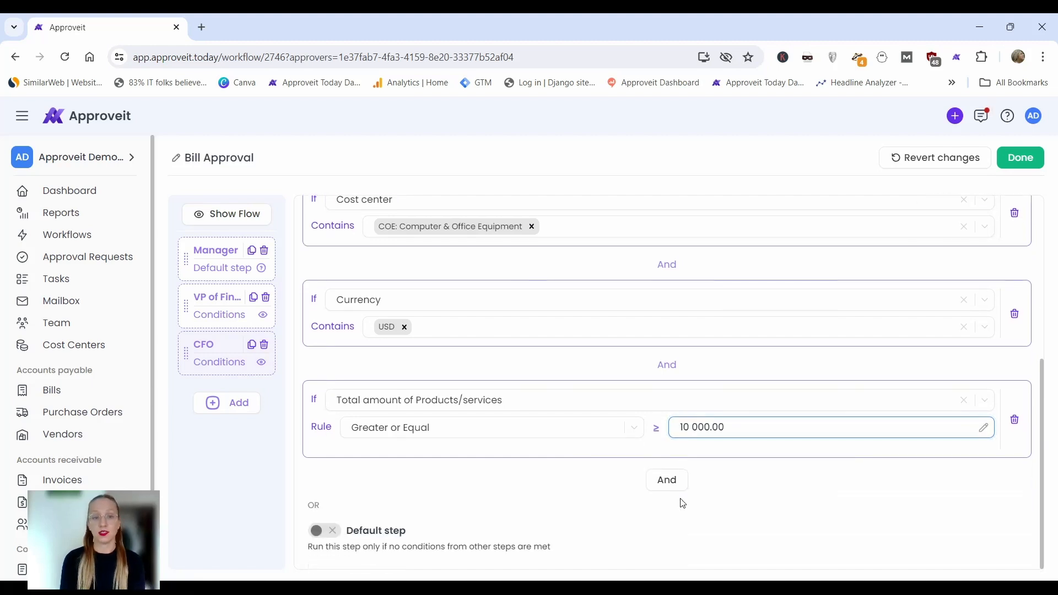
scroll(682, 501, "up", 1)
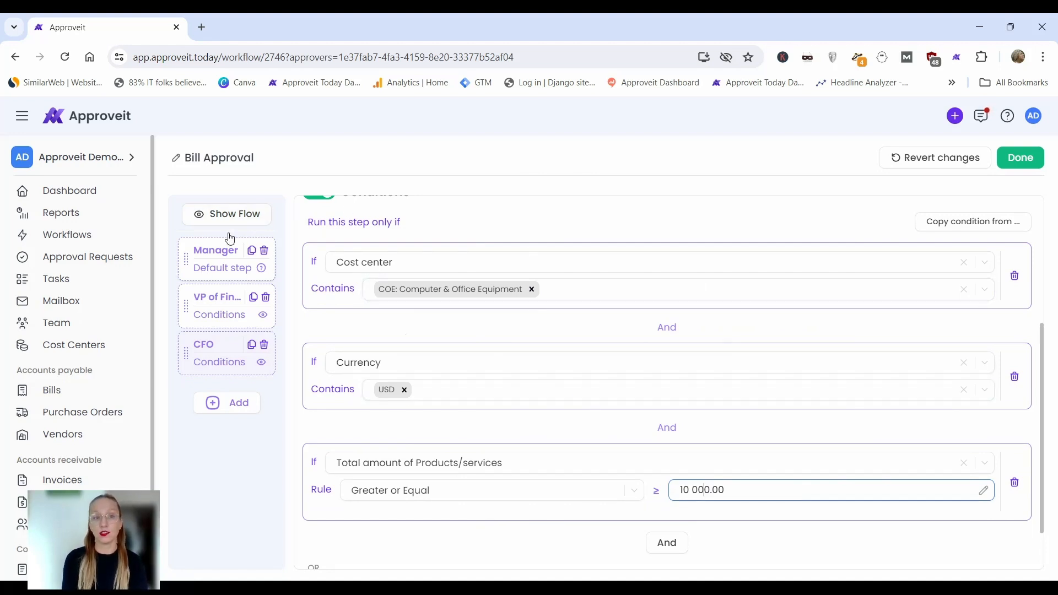
Finish editing the approver steps and save the Bill Approval workflow.
mouse_move(247, 269)
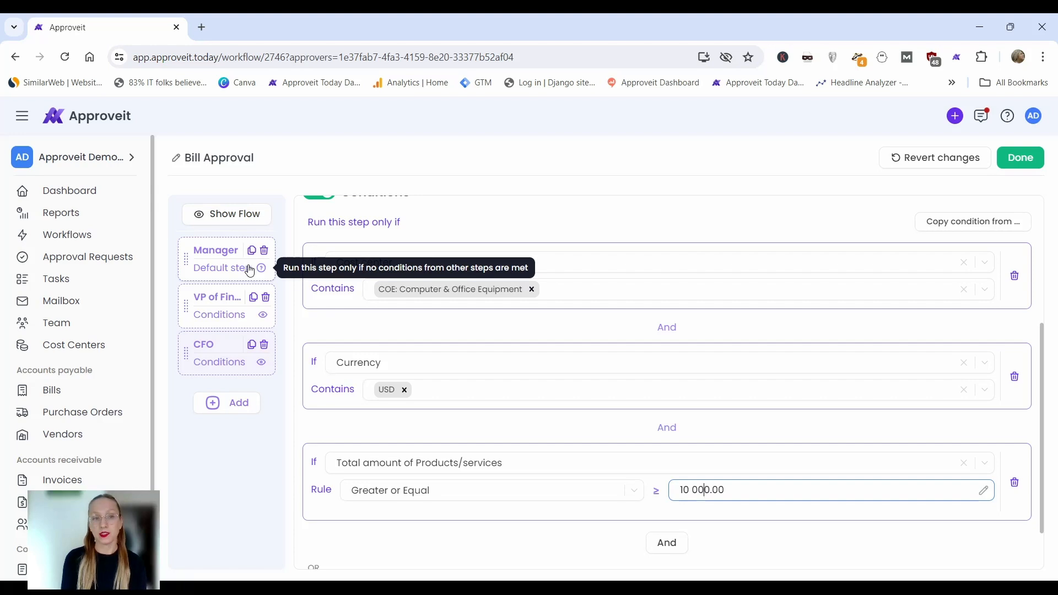
scroll(721, 244, "up", 2)
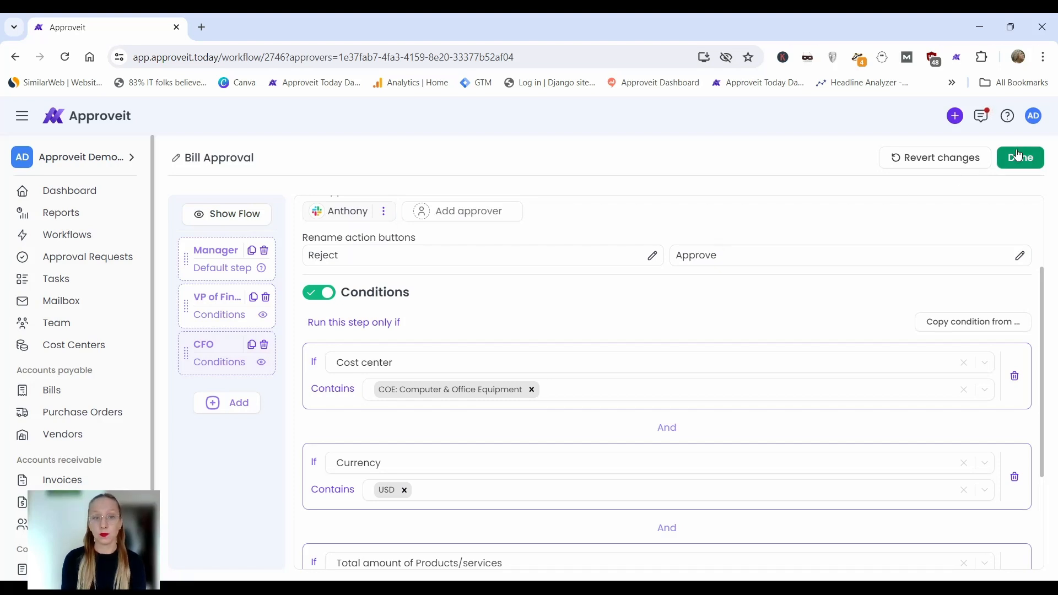
left_click(385, 371)
left_click(385, 373)
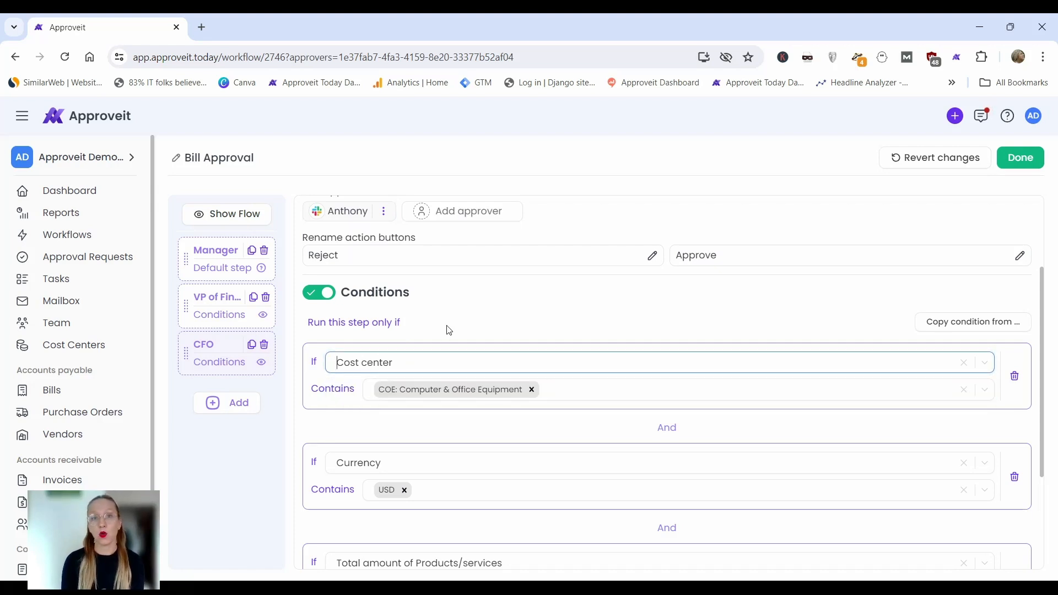
left_click(1018, 156)
left_click(1020, 157)
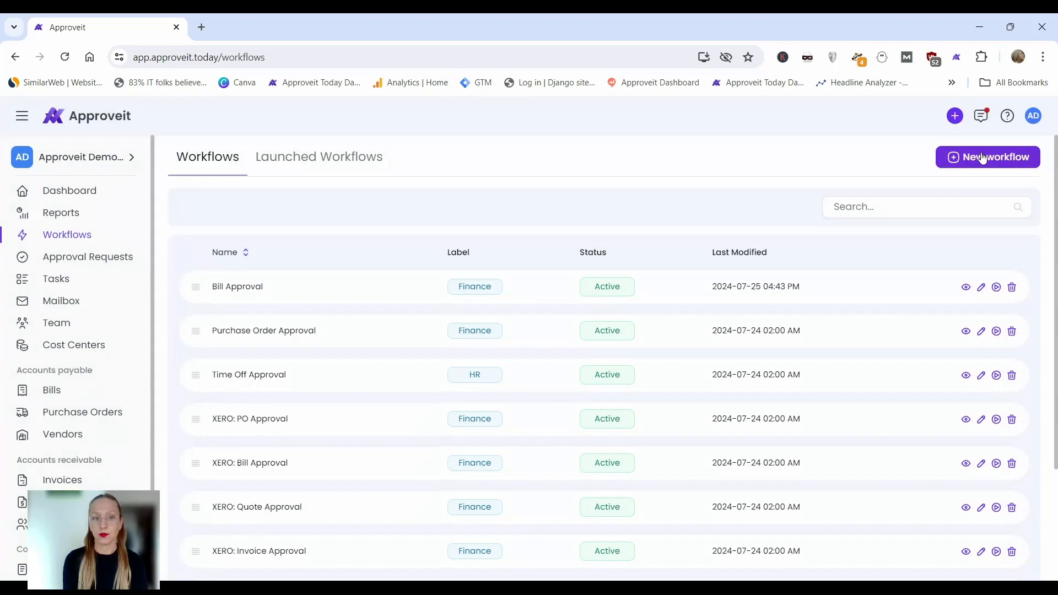
Start a new approval request from the Bill Approval workflow and check the approvers in its approval flow.
left_click(996, 288)
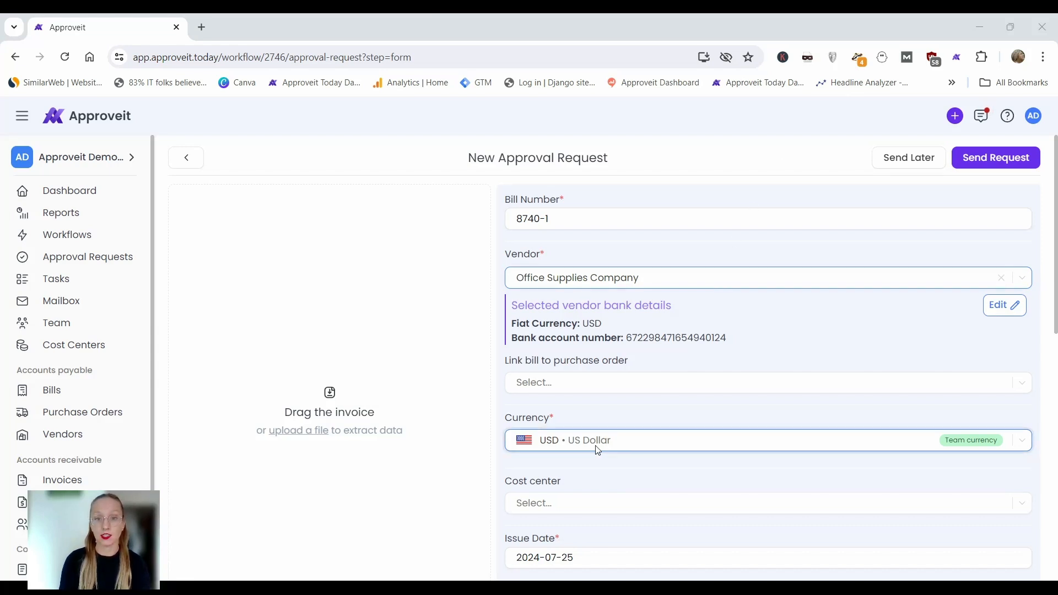
scroll(663, 419, "down", 5)
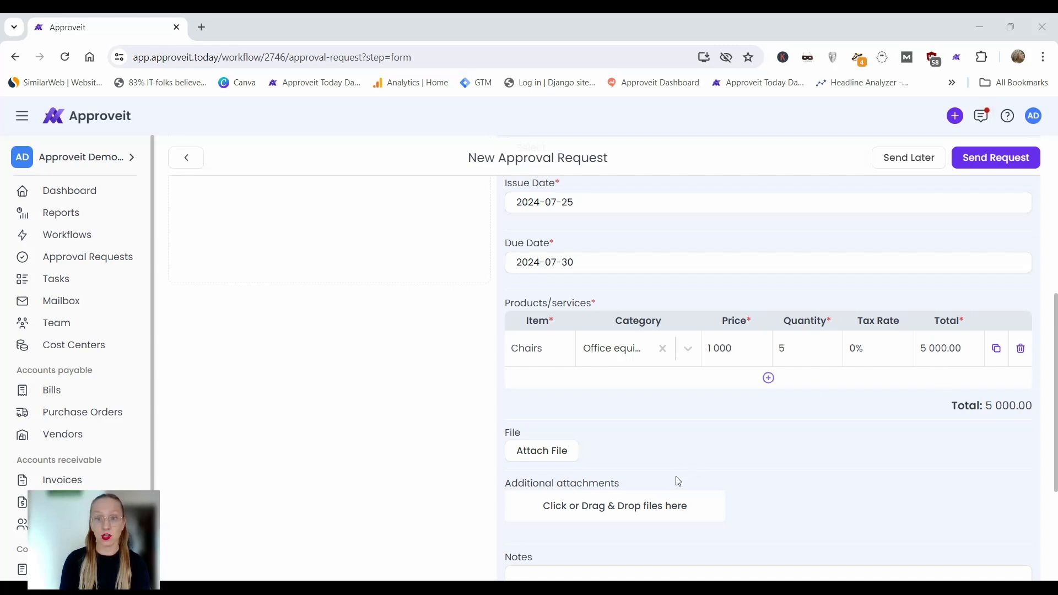
scroll(676, 480, "down", 3)
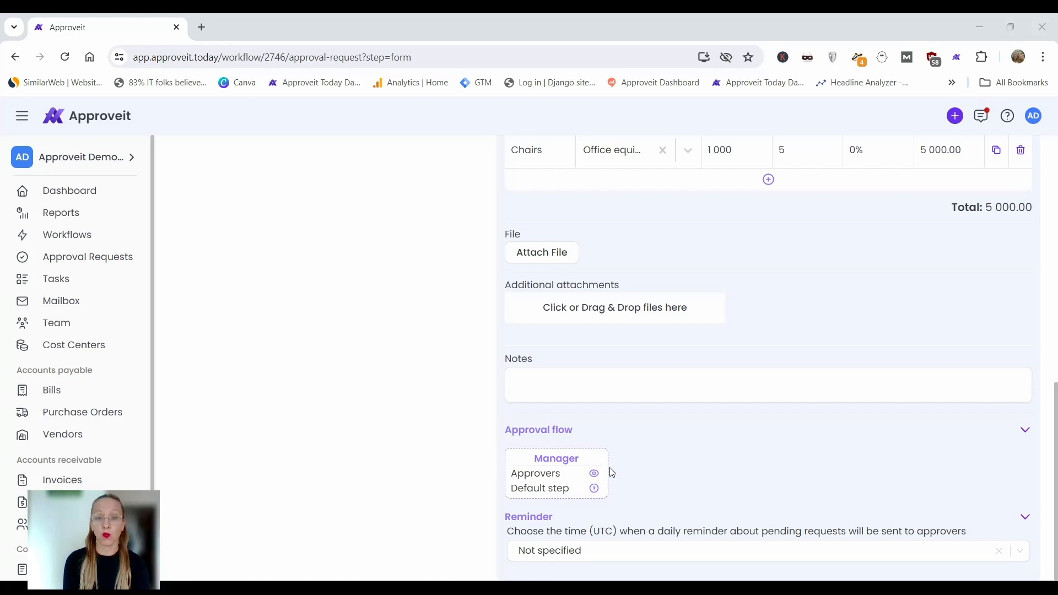
mouse_move(592, 477)
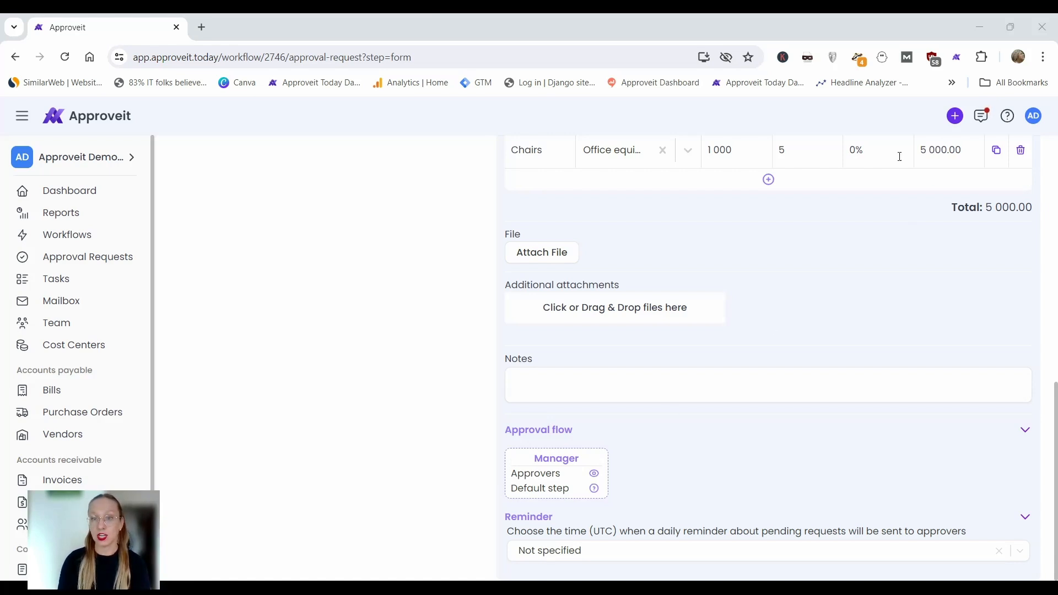
Set the quantity of the Chairs item to 11 and check the approval flow's approvers and conditions.
left_click(791, 152)
key("BackSpace")
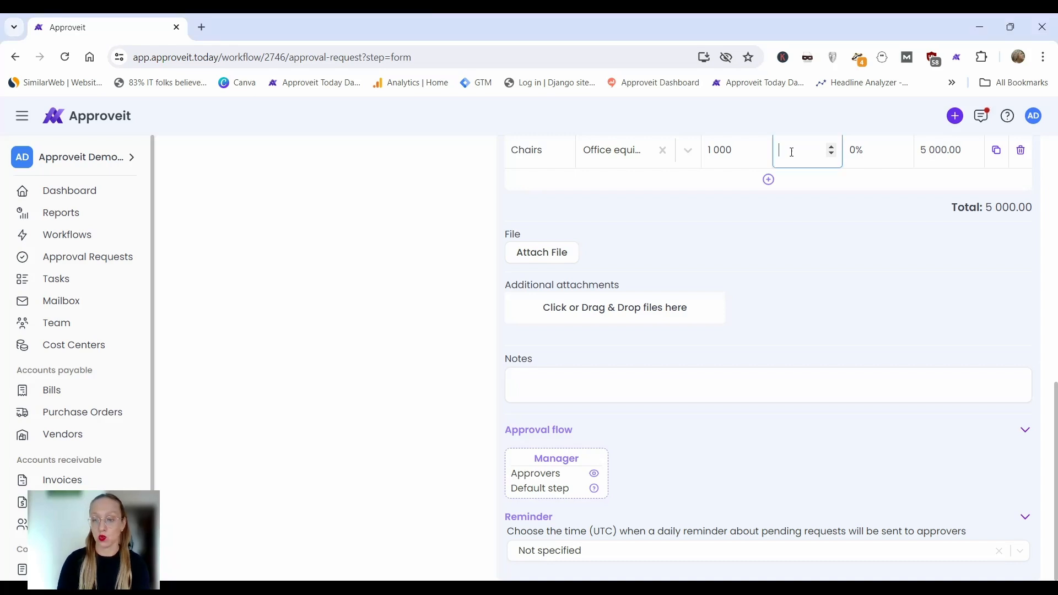
type("11")
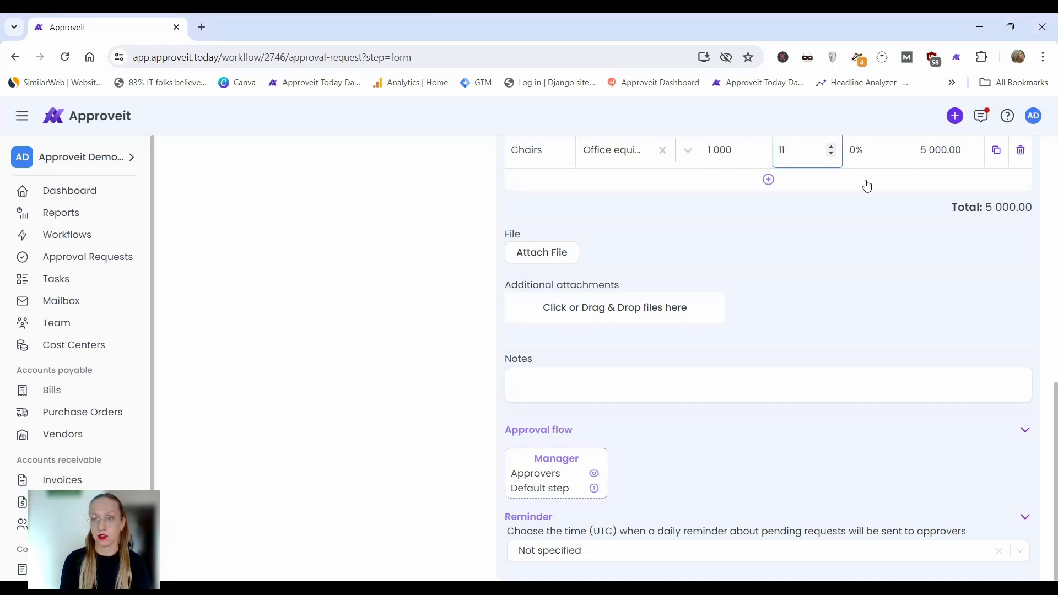
left_click(891, 201)
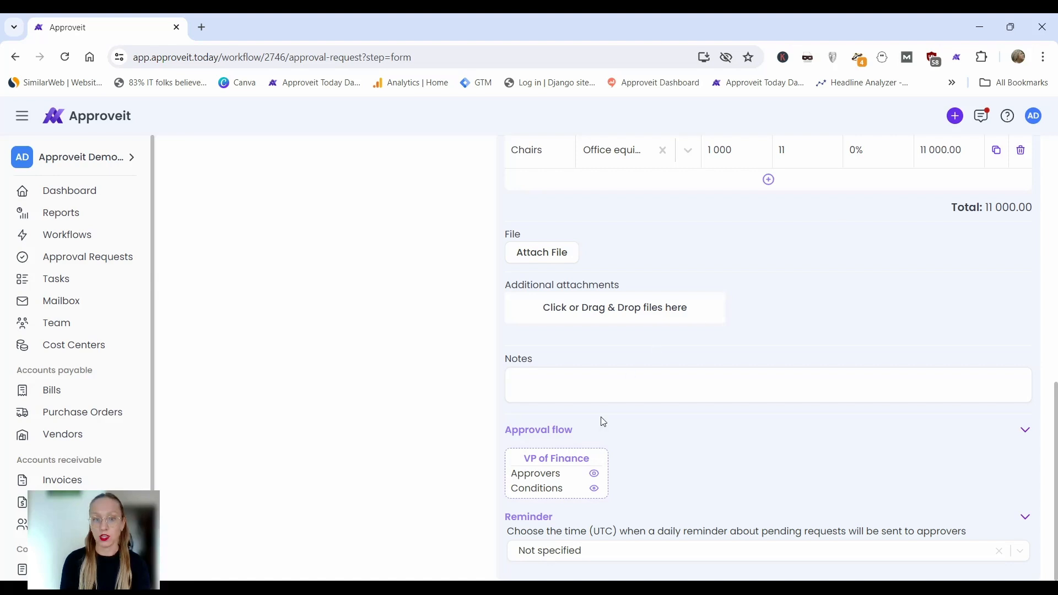
mouse_move(594, 480)
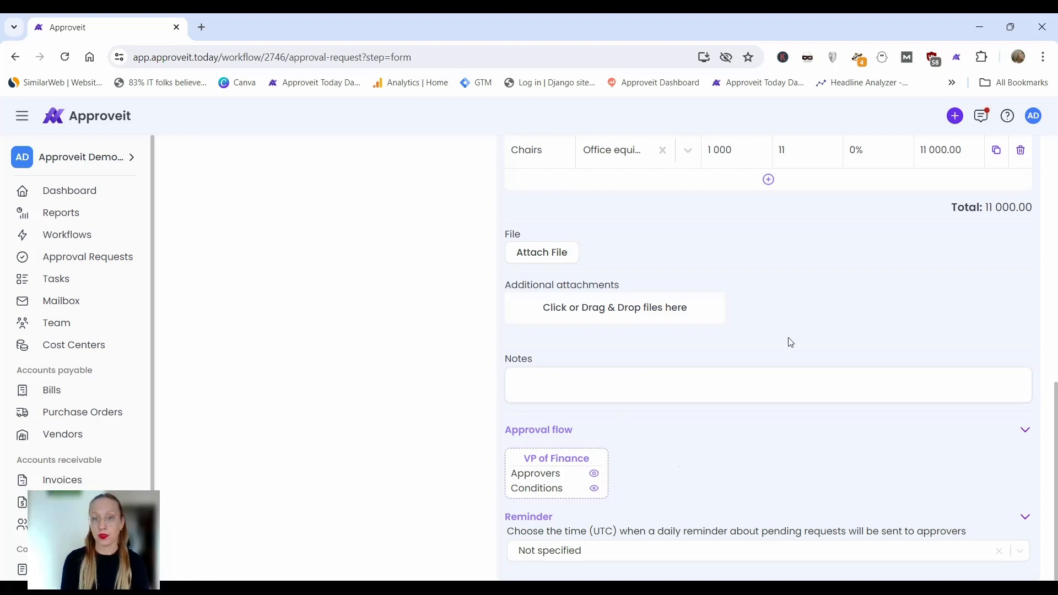
Set the request's cost center to COE: Computer & Office Equipment and check the approval flow's conditions and approvers.
scroll(789, 342, "up", 6)
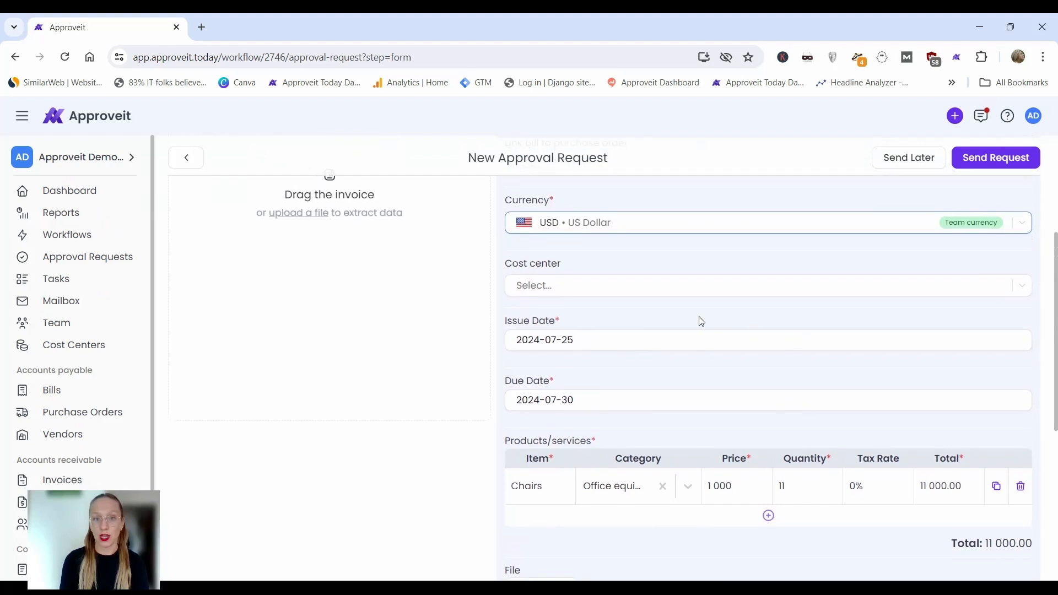
left_click(619, 283)
left_click(614, 313)
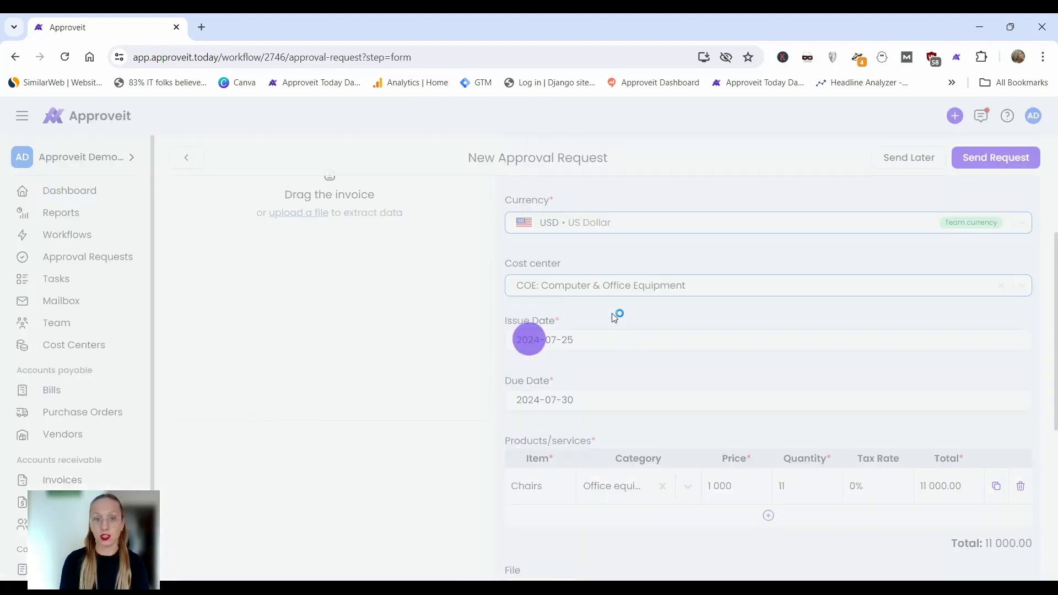
scroll(651, 358, "down", 6)
mouse_move(562, 488)
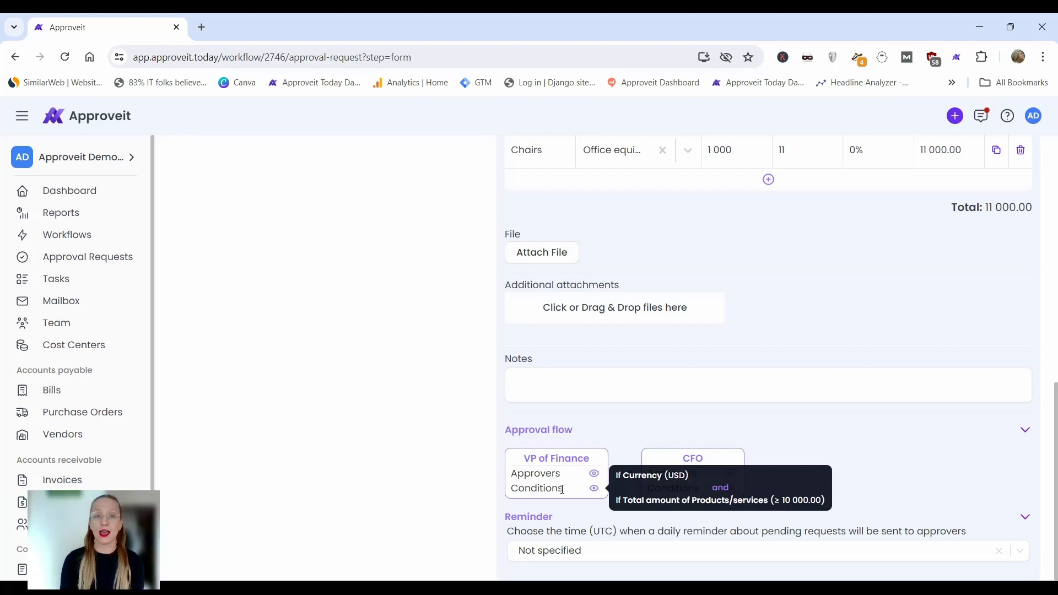
mouse_move(709, 475)
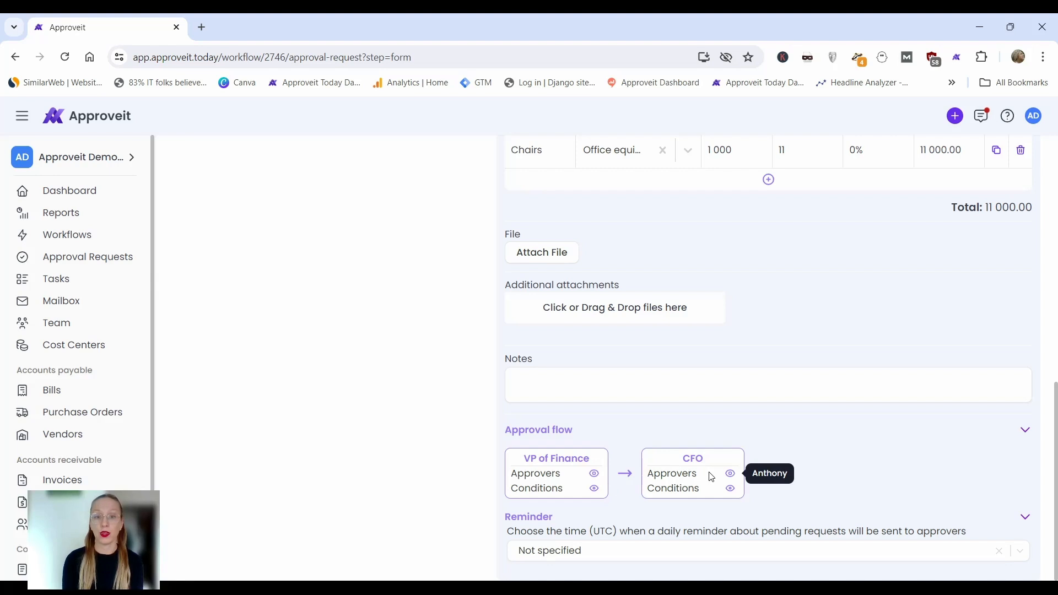